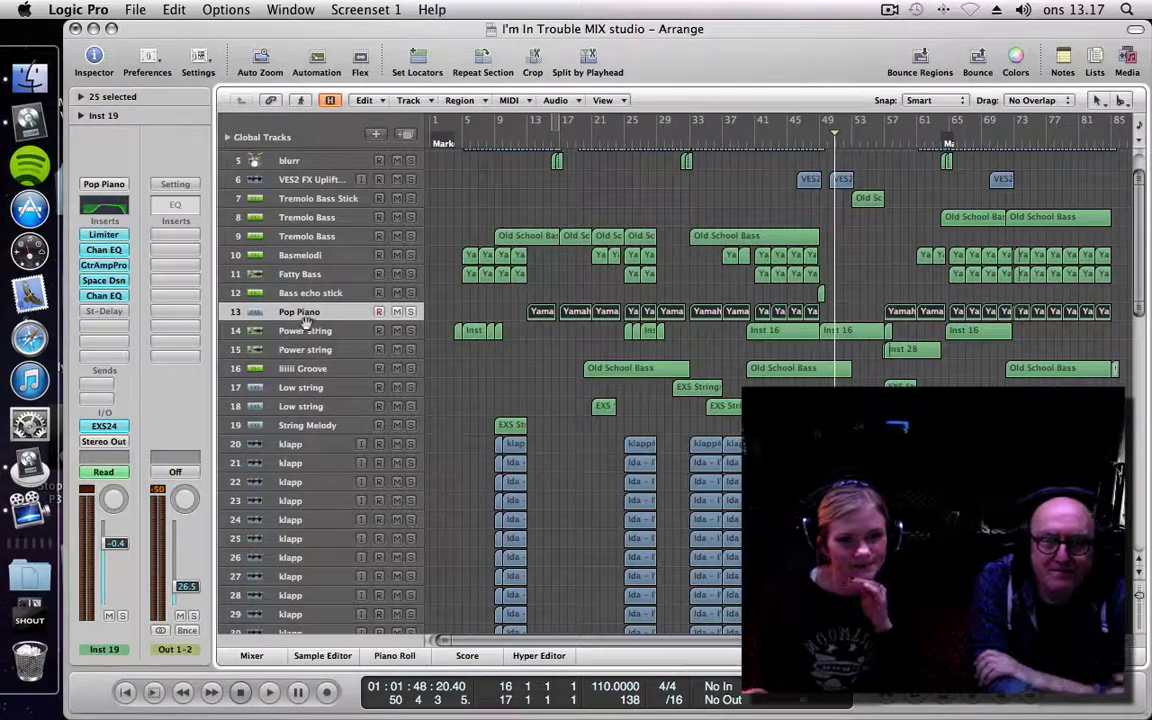
Play the Pop Piano track soloed from about bar 12 to bar 16, and turn its solo off again
{"action": "left_click", "coordinate": [320, 314]}
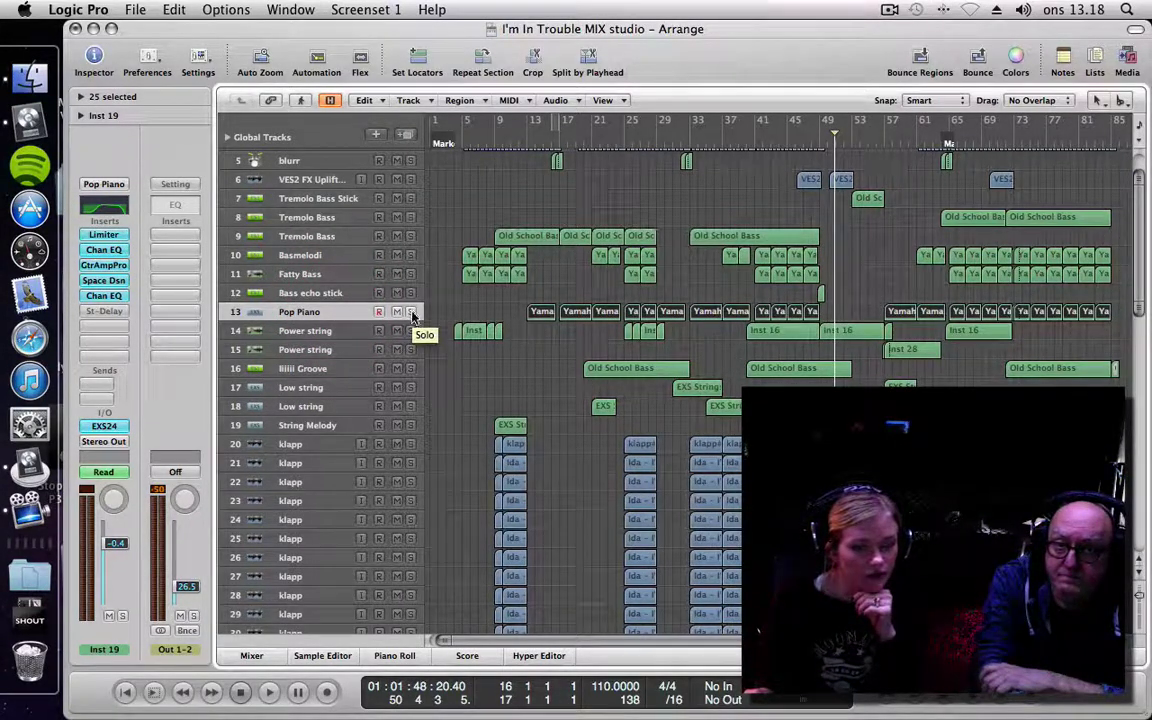
{"action": "left_click", "coordinate": [310, 306]}
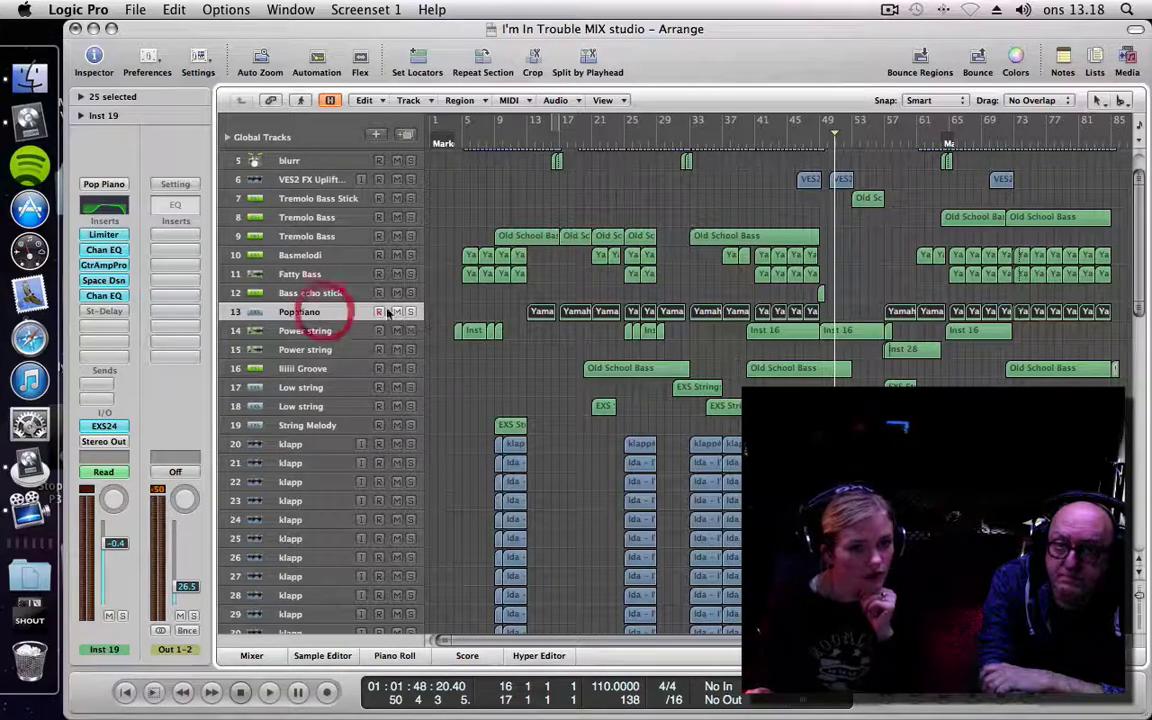
{"action": "left_click", "coordinate": [298, 320]}
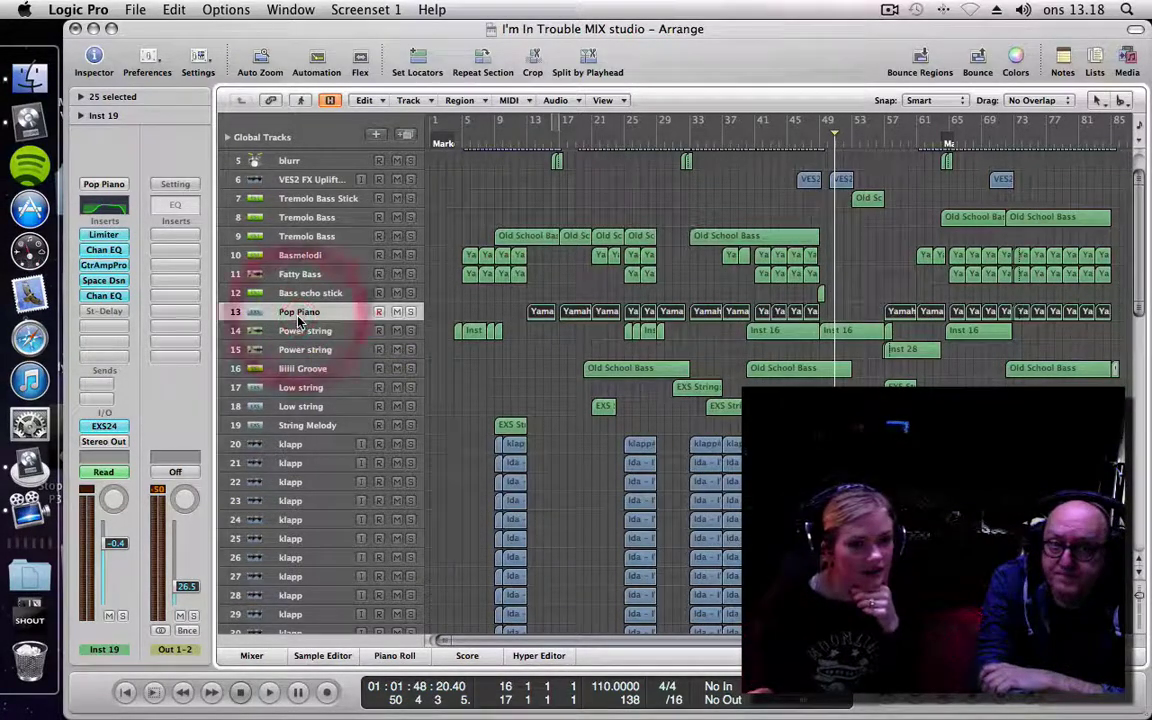
{"action": "left_click", "coordinate": [410, 313]}
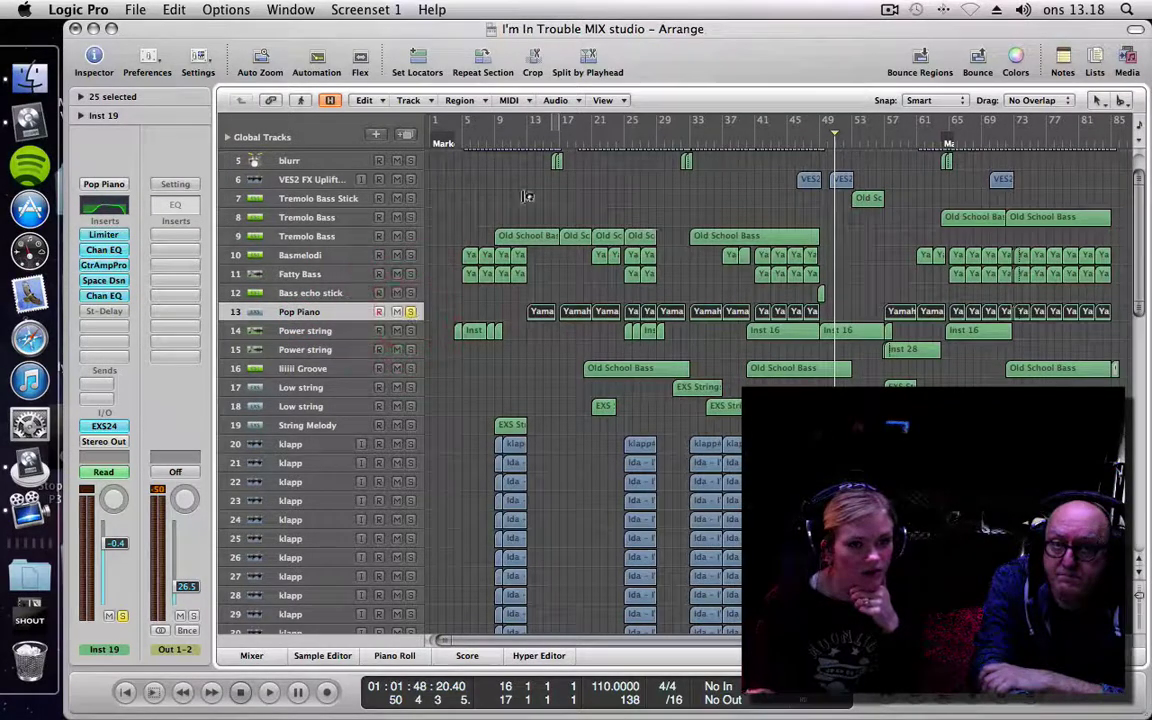
{"action": "left_click", "coordinate": [524, 140]}
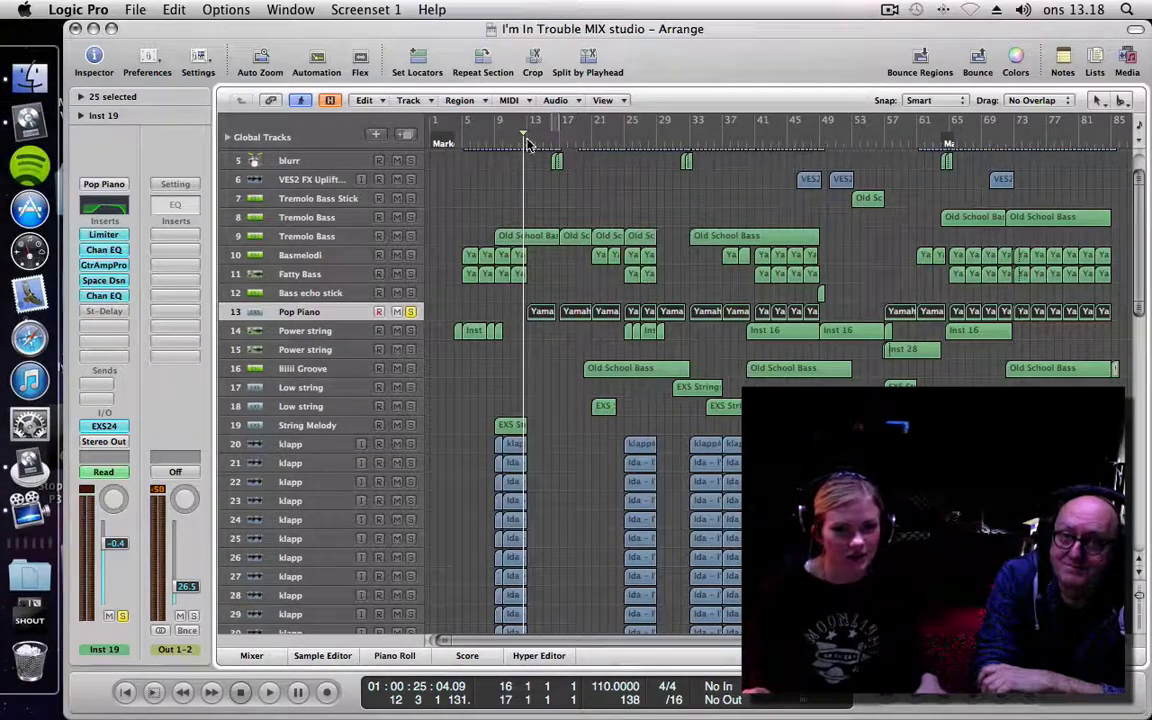
{"action": "double_click", "coordinate": [529, 143]}
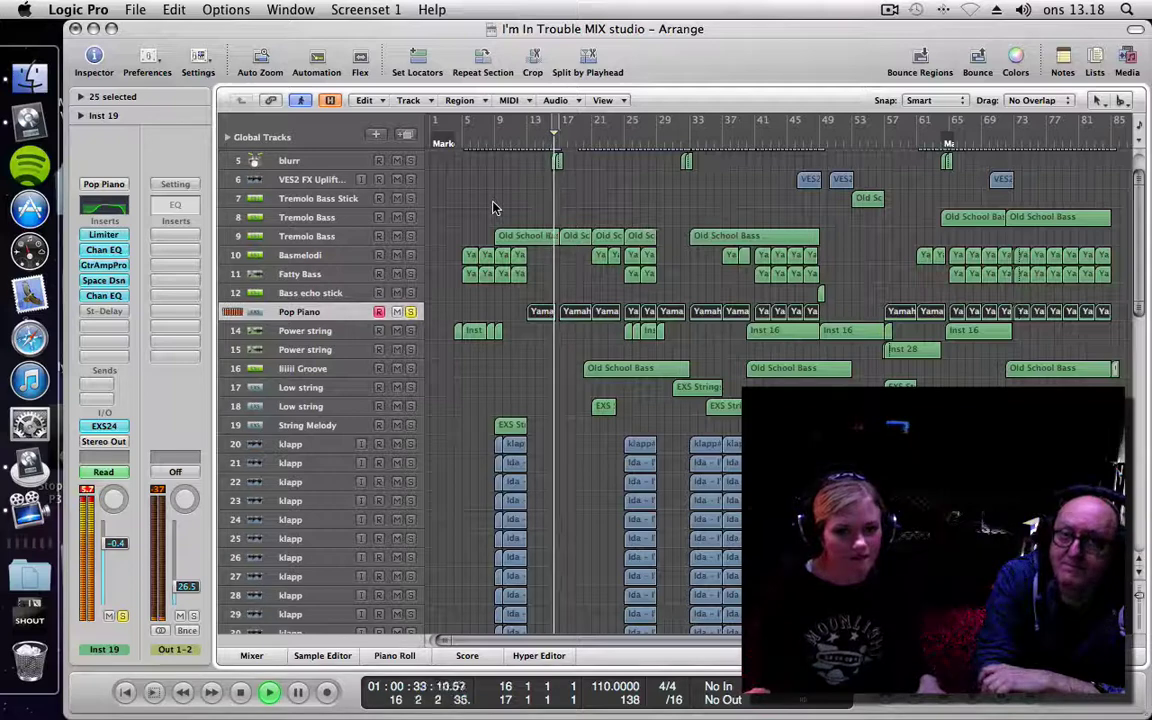
{"action": "key", "text": "space"}
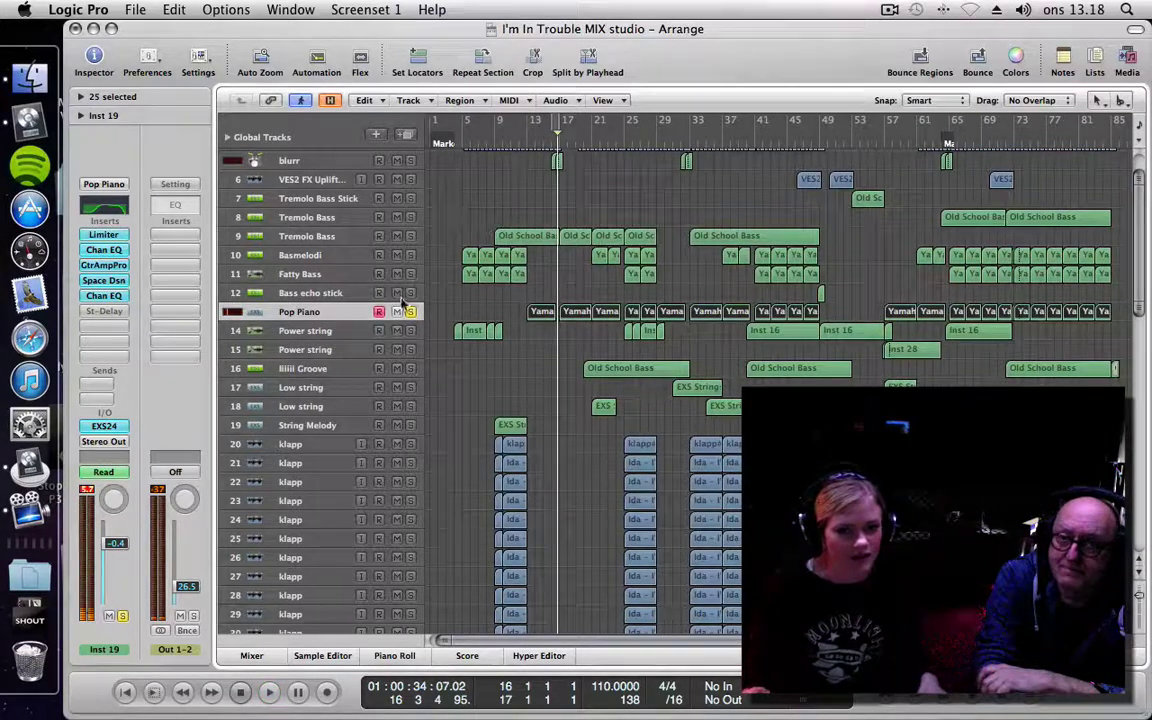
{"action": "left_click", "coordinate": [378, 312]}
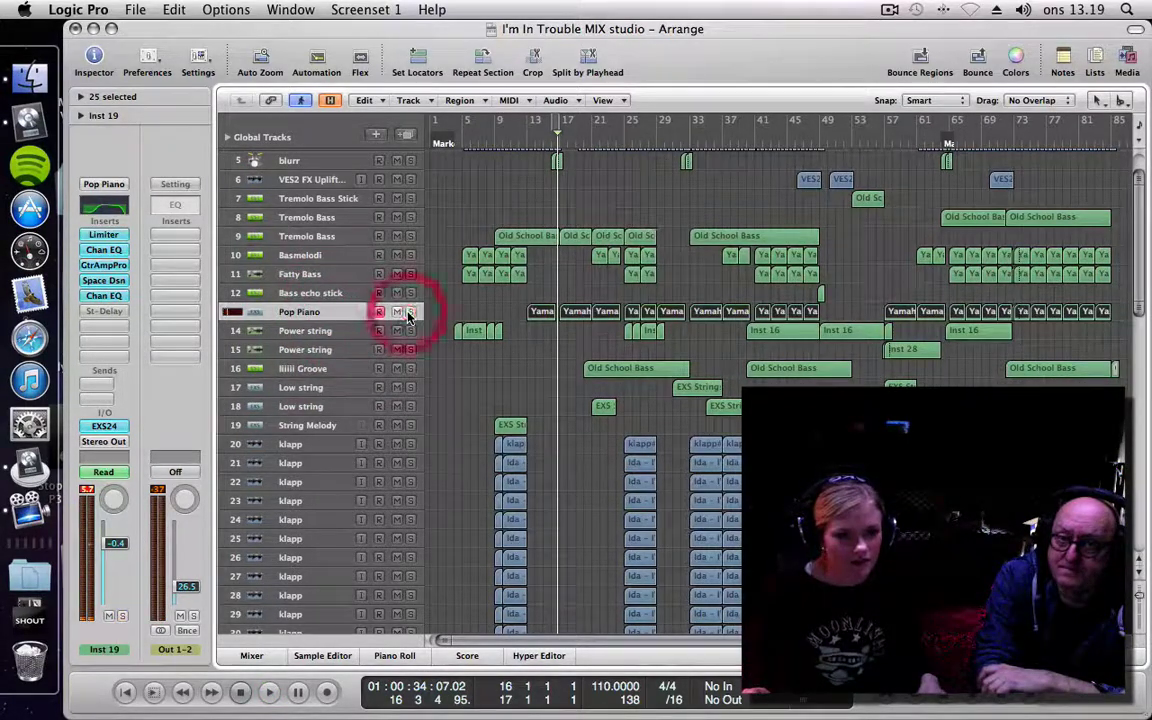
{"action": "left_click", "coordinate": [318, 314]}
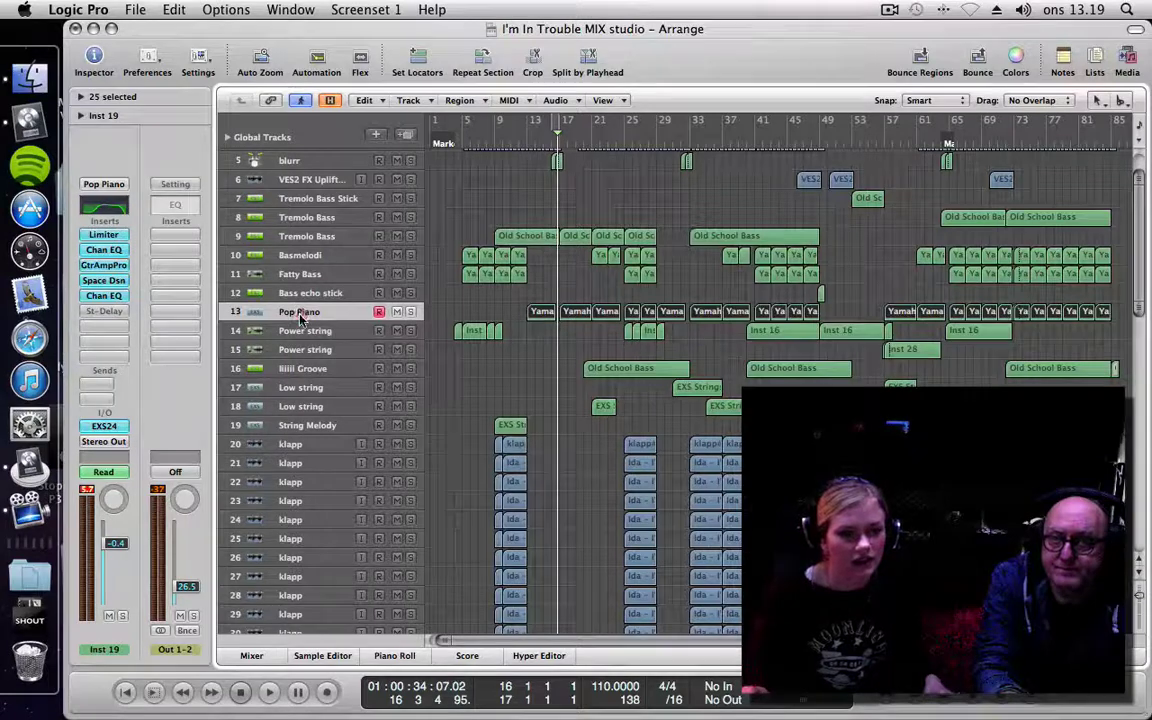
Examine the settings of the Limiter, the first Channel EQ and the Guitar Amp Pro inserted on the Pop Piano track
{"action": "left_click", "coordinate": [103, 235]}
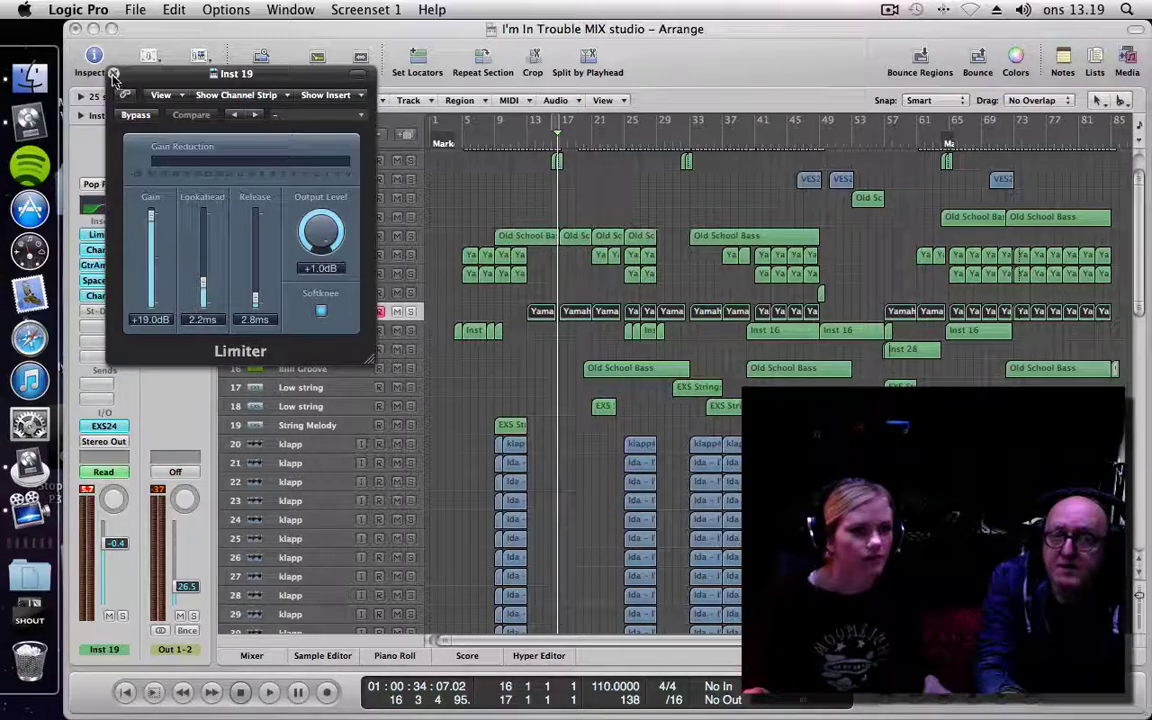
{"action": "left_click", "coordinate": [115, 76]}
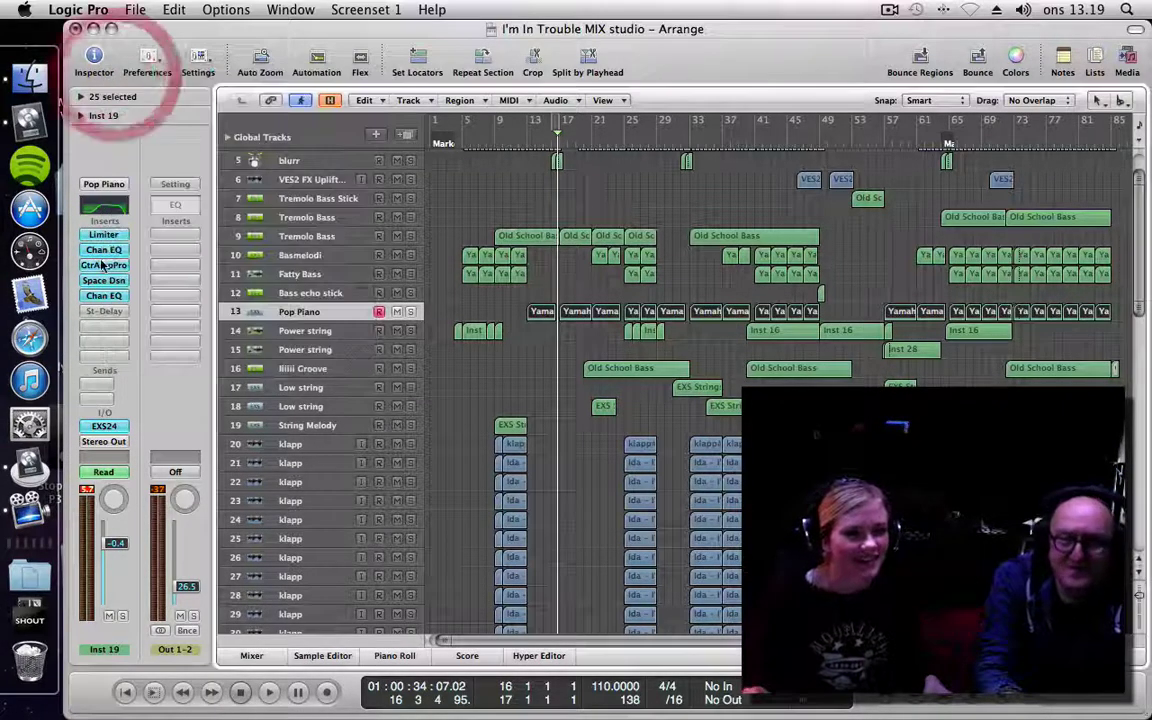
{"action": "left_click", "coordinate": [103, 249]}
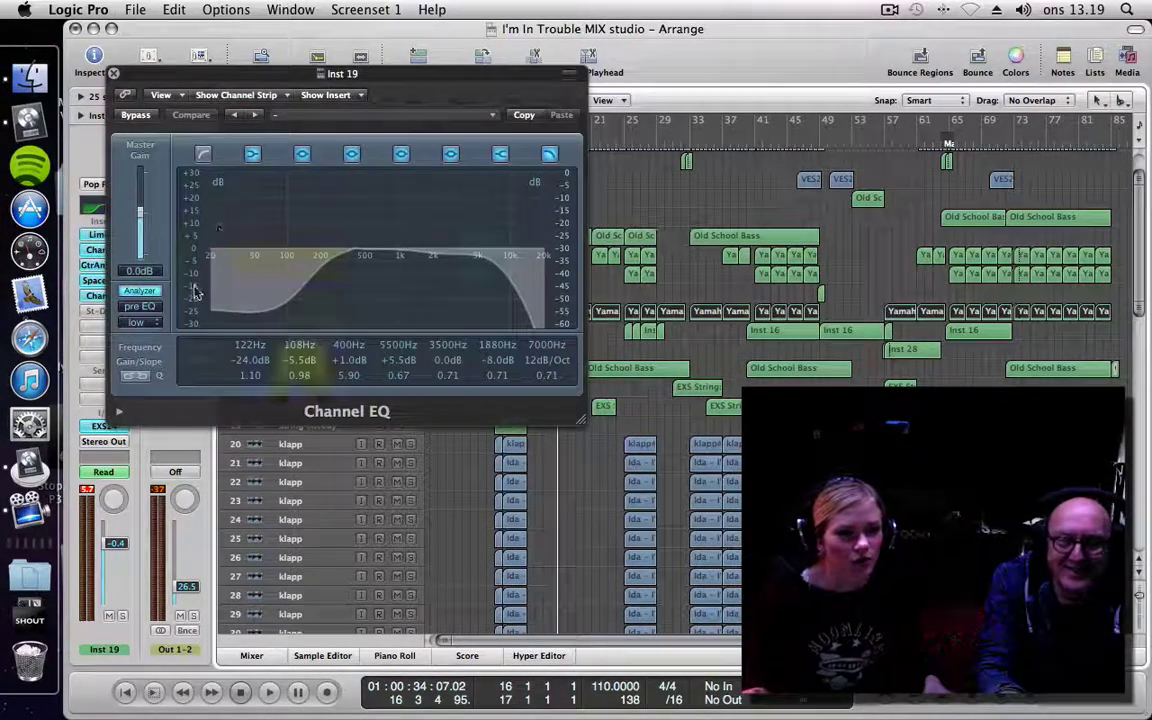
{"action": "left_click", "coordinate": [115, 74]}
{"action": "left_click", "coordinate": [103, 265]}
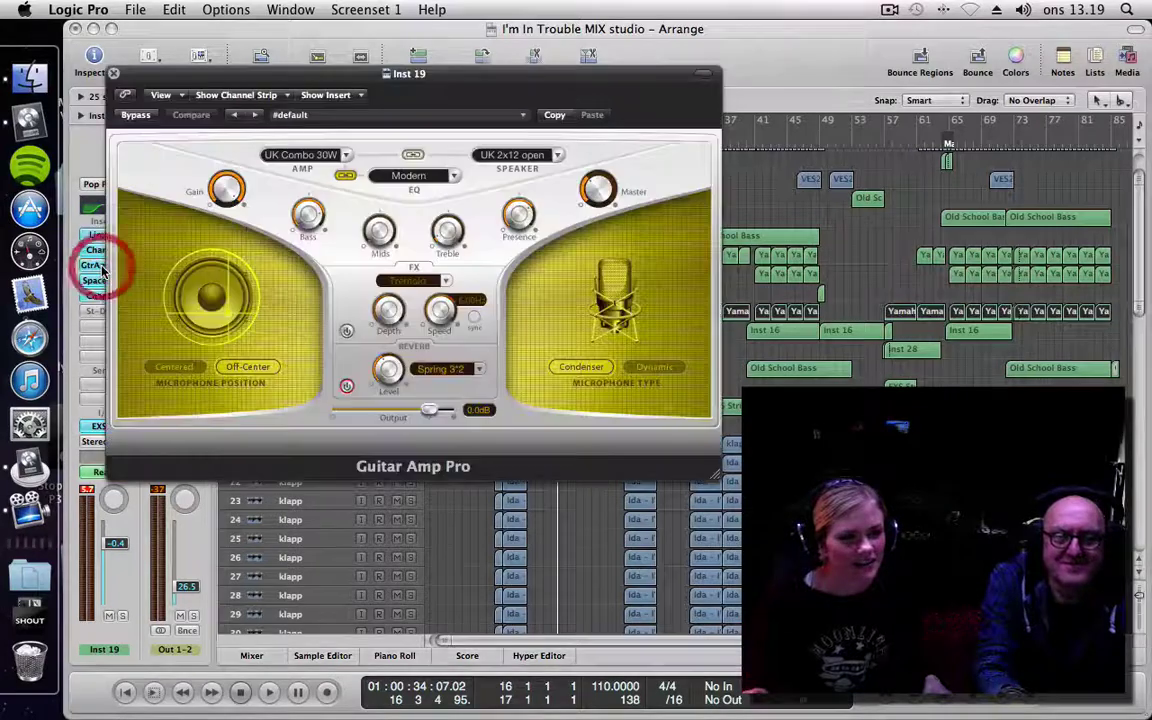
{"action": "left_click", "coordinate": [115, 75]}
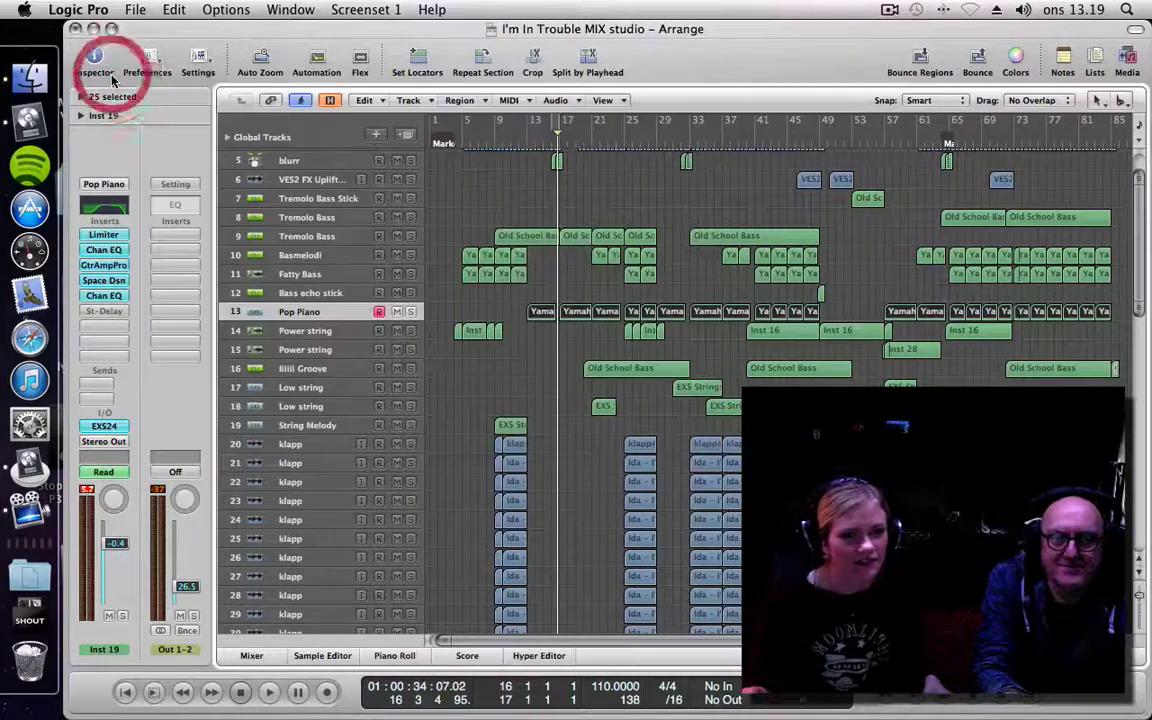
Examine the Space Designer reverb settings and the curve of the last Channel EQ on the Pop Piano track
{"action": "left_click", "coordinate": [88, 282]}
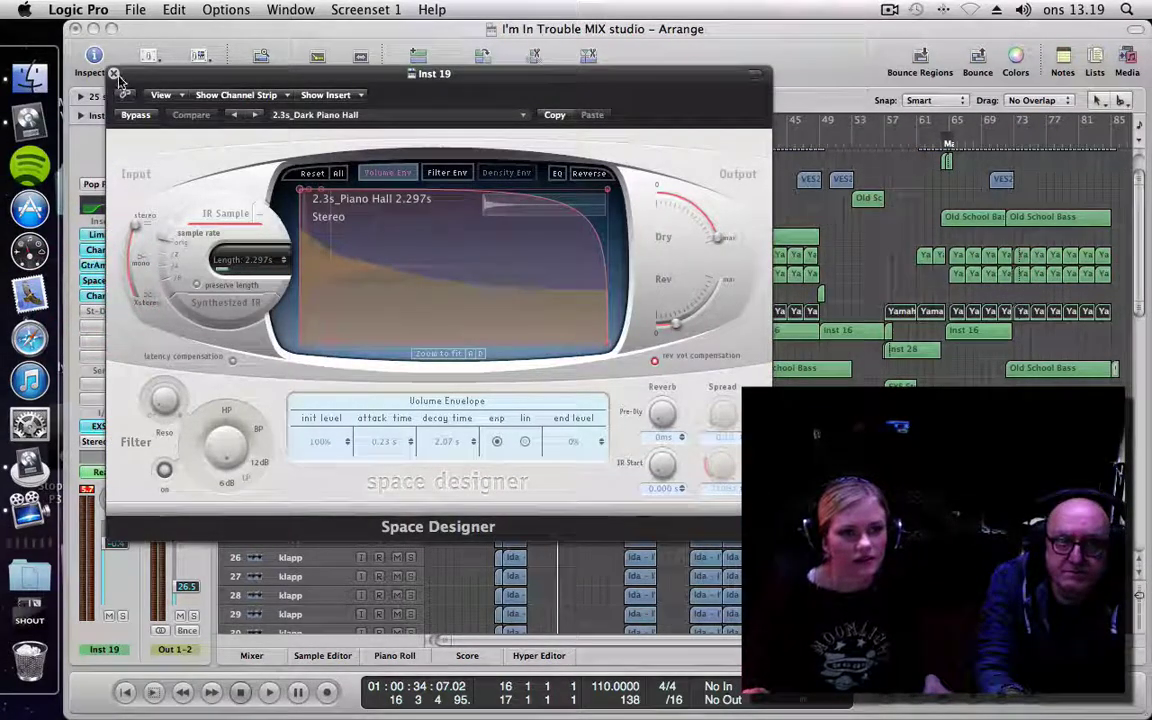
{"action": "left_click", "coordinate": [115, 76]}
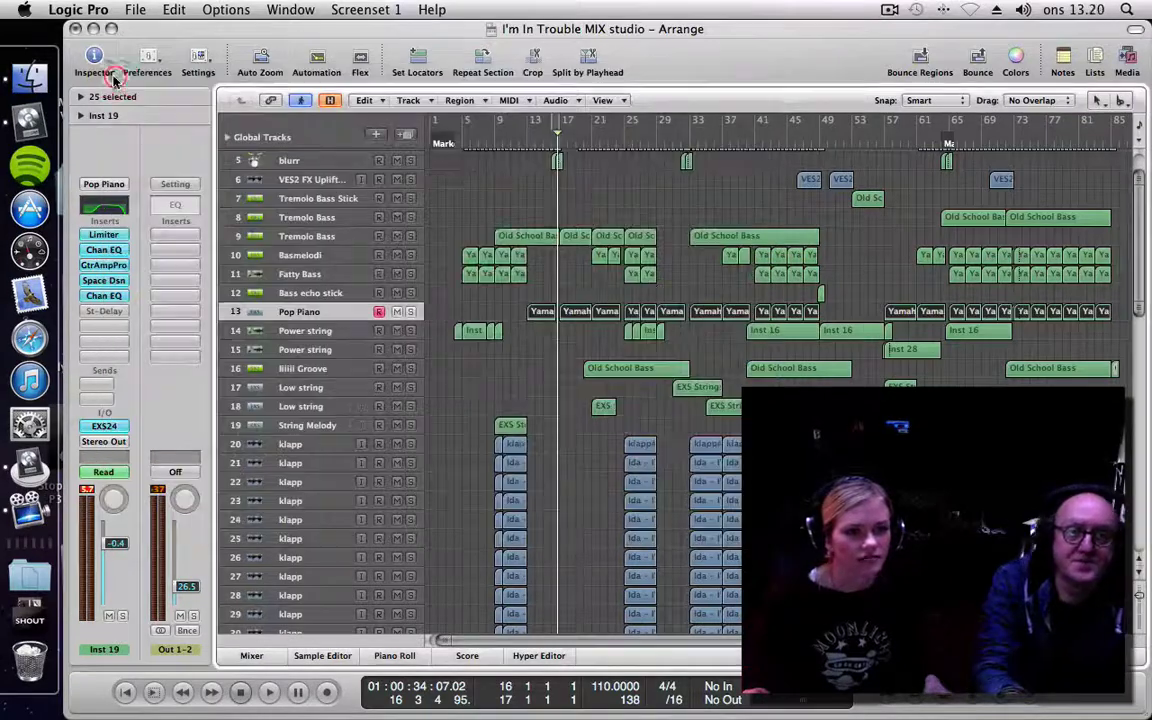
{"action": "left_click", "coordinate": [112, 299]}
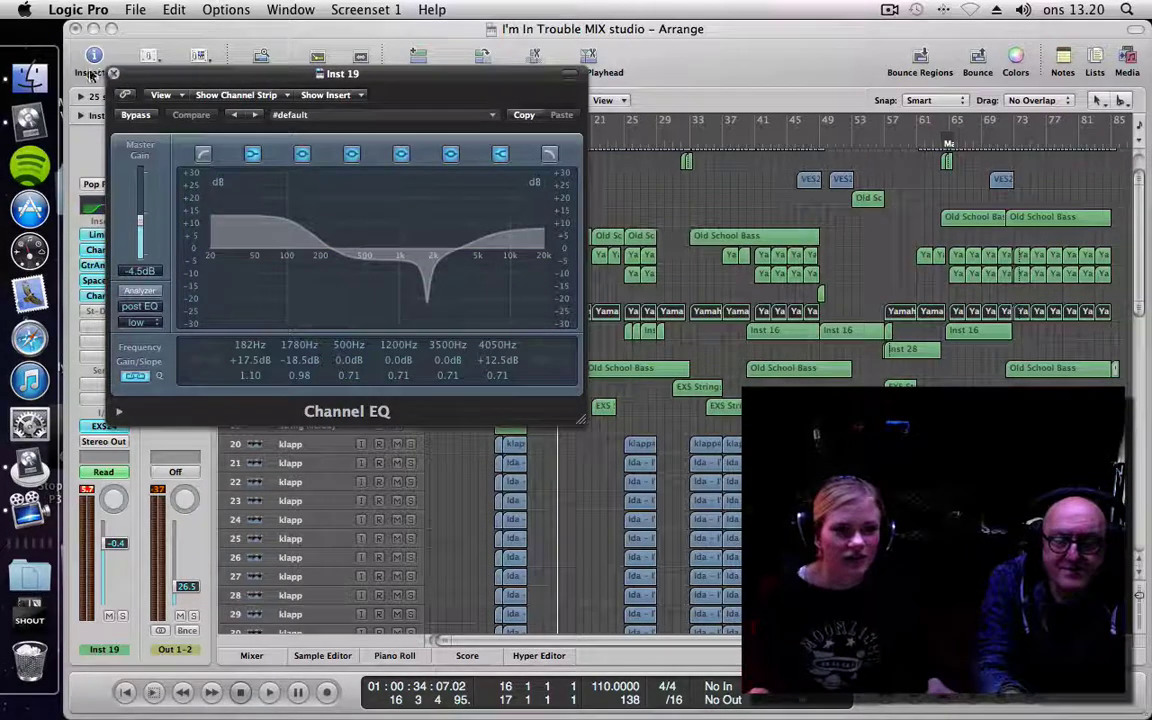
{"action": "left_click", "coordinate": [116, 75]}
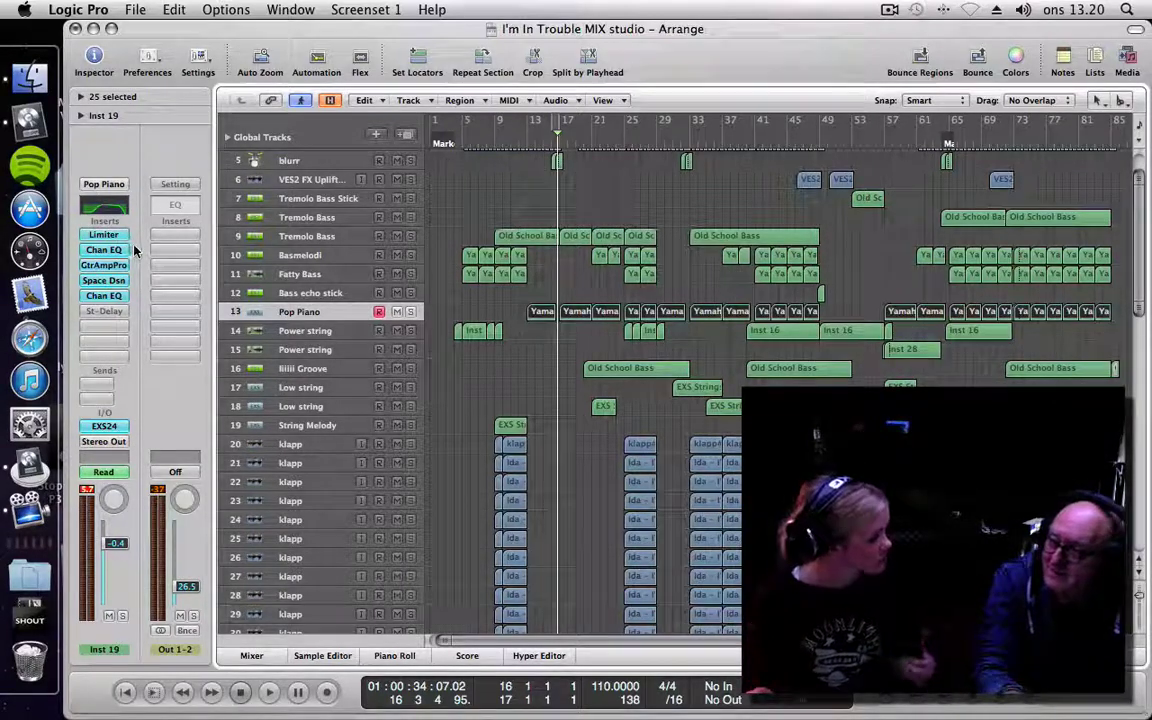
{"action": "left_click", "coordinate": [104, 296]}
{"action": "left_click_drag", "start_coordinate": [250, 247], "coordinate": [258, 222]}
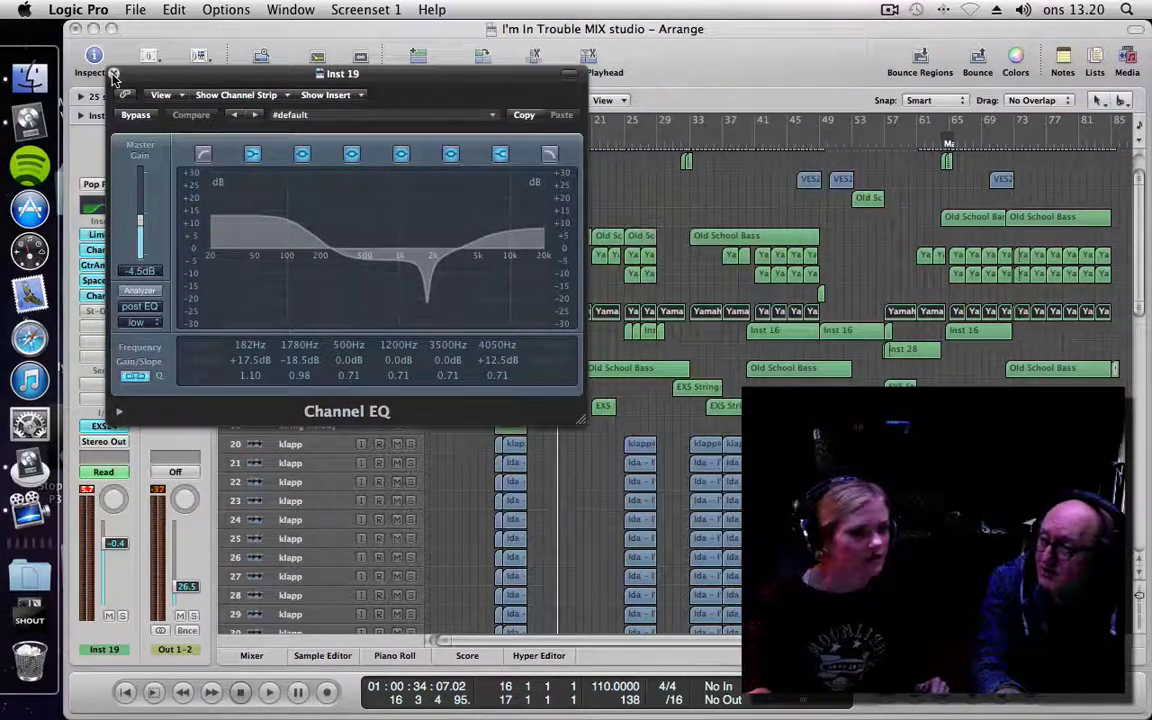
{"action": "left_click", "coordinate": [114, 75]}
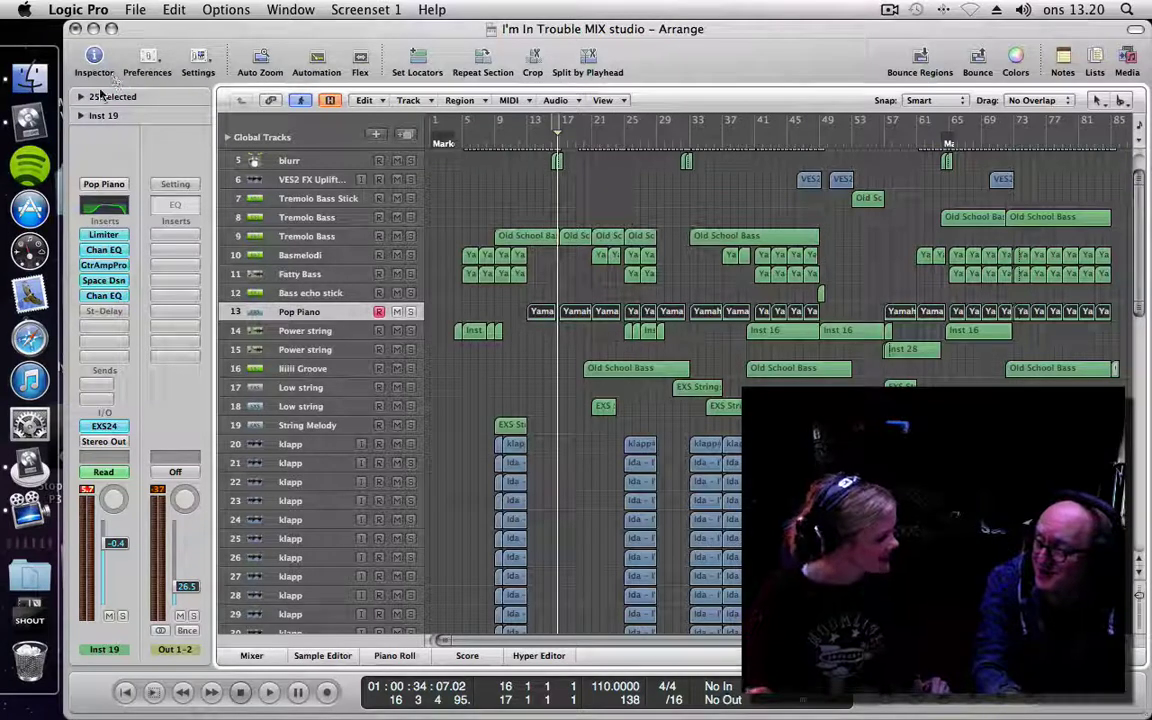
Solo the Pop Piano track and play it from about bar 12, bypassing and re-enabling its first Channel EQ to compare the sound
{"action": "left_click", "coordinate": [410, 312]}
{"action": "double_click", "coordinate": [526, 146]}
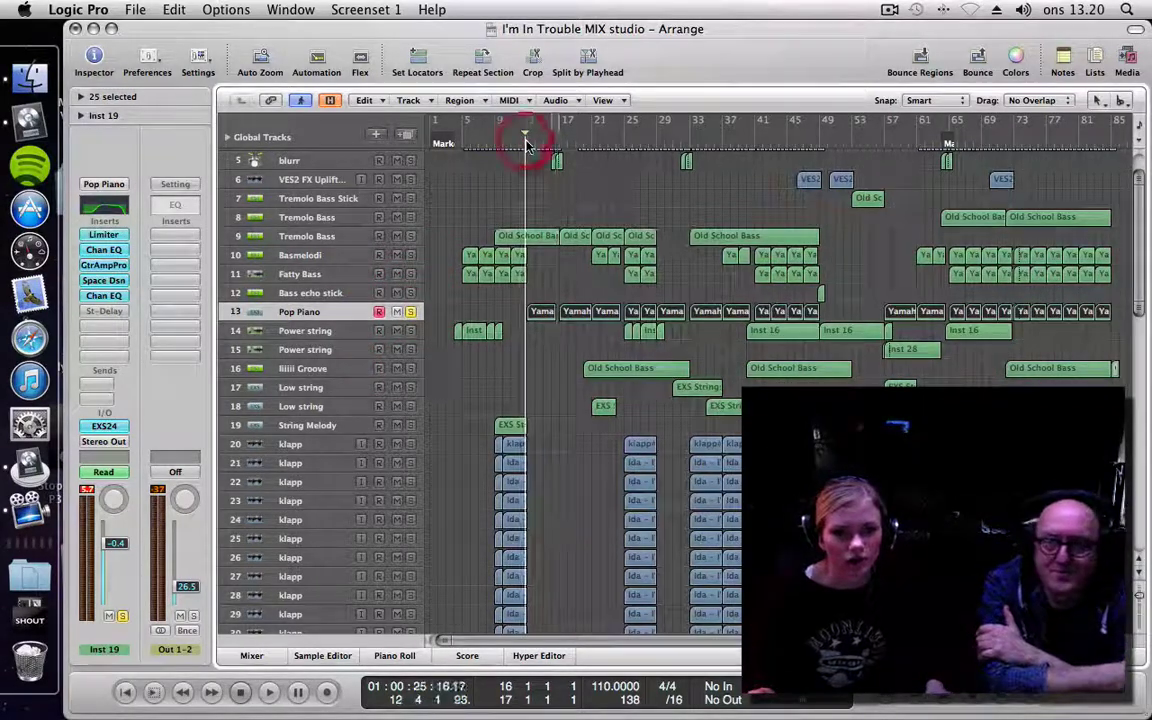
{"action": "left_click", "coordinate": [110, 252]}
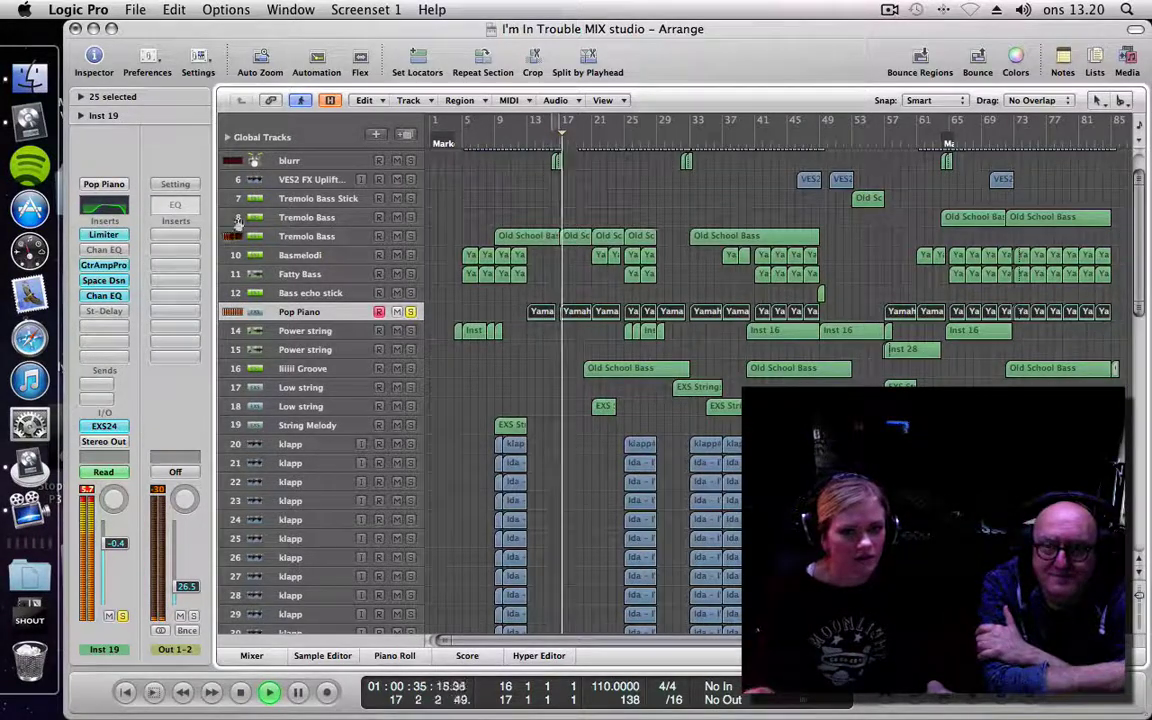
{"action": "left_click", "coordinate": [108, 250], "text": "alt"}
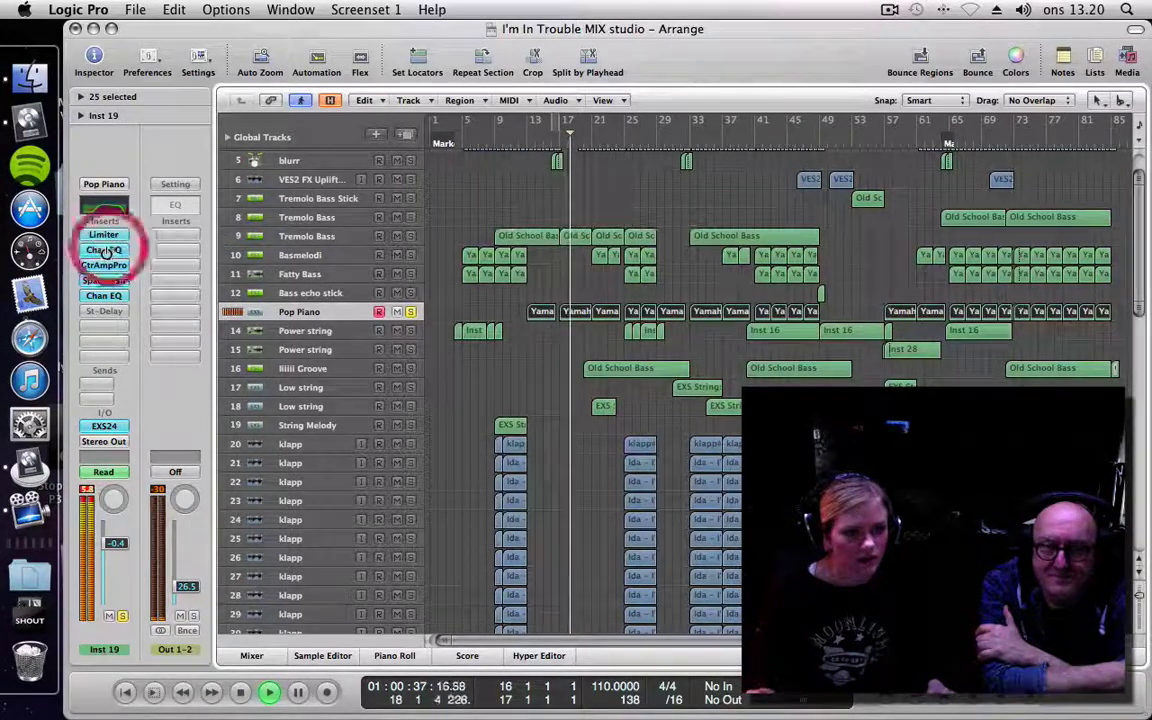
Bypass and re-enable the last Channel EQ on the Pop Piano during playback, and end the soloed listening
{"action": "left_click", "coordinate": [104, 296], "text": "alt"}
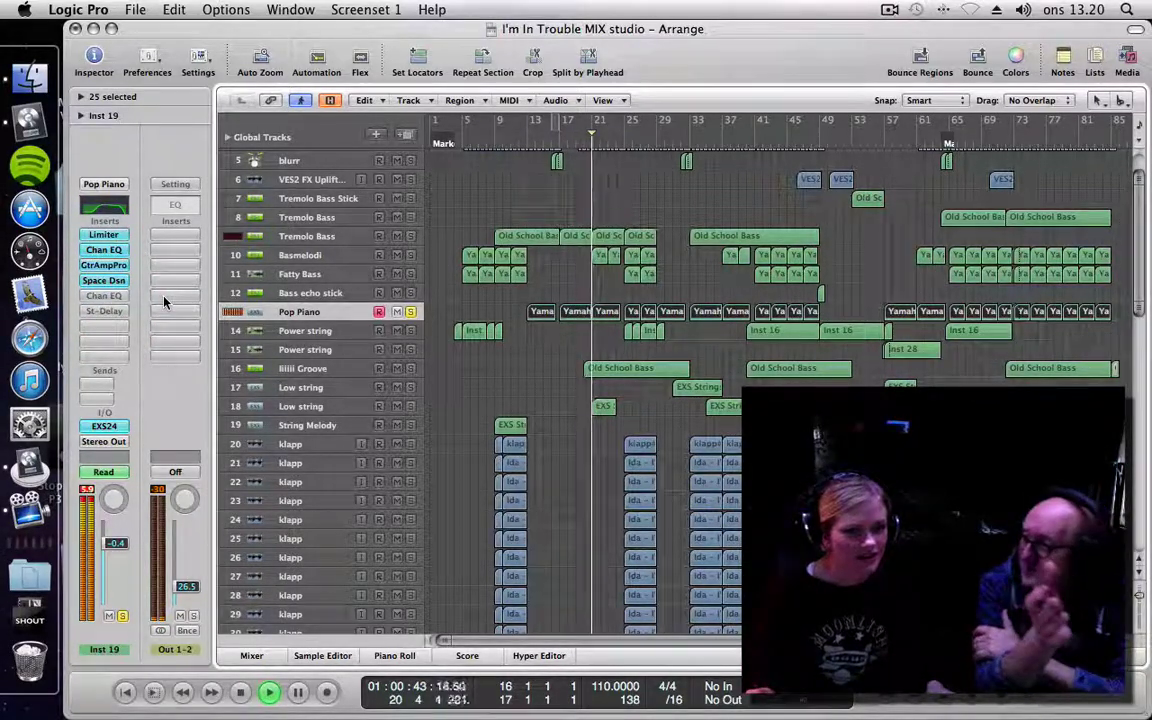
{"action": "left_click", "coordinate": [103, 295], "text": "alt"}
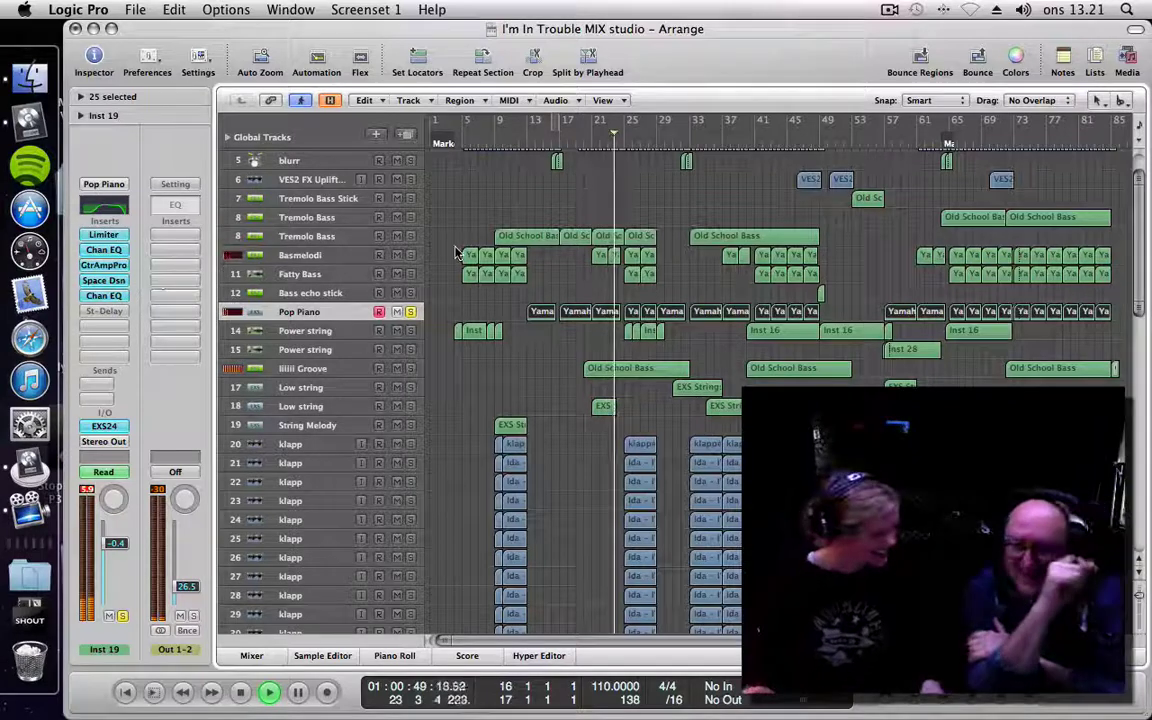
{"action": "key", "text": "space"}
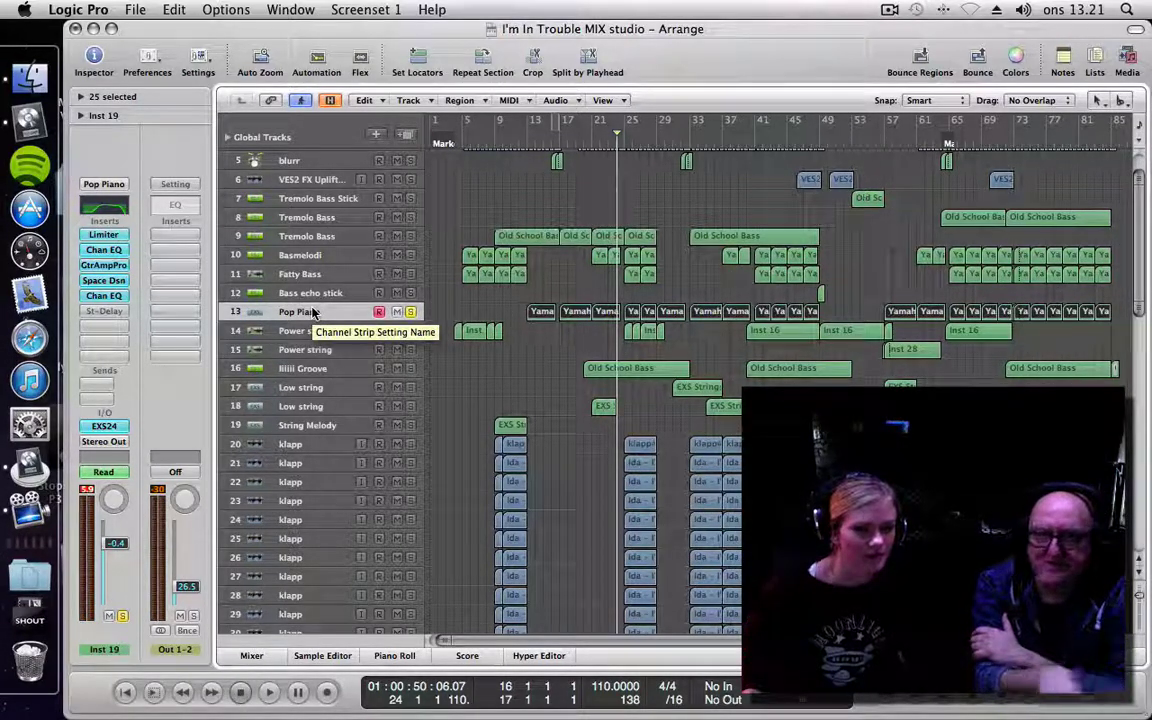
{"action": "left_click", "coordinate": [410, 311]}
{"action": "left_click", "coordinate": [943, 9]}
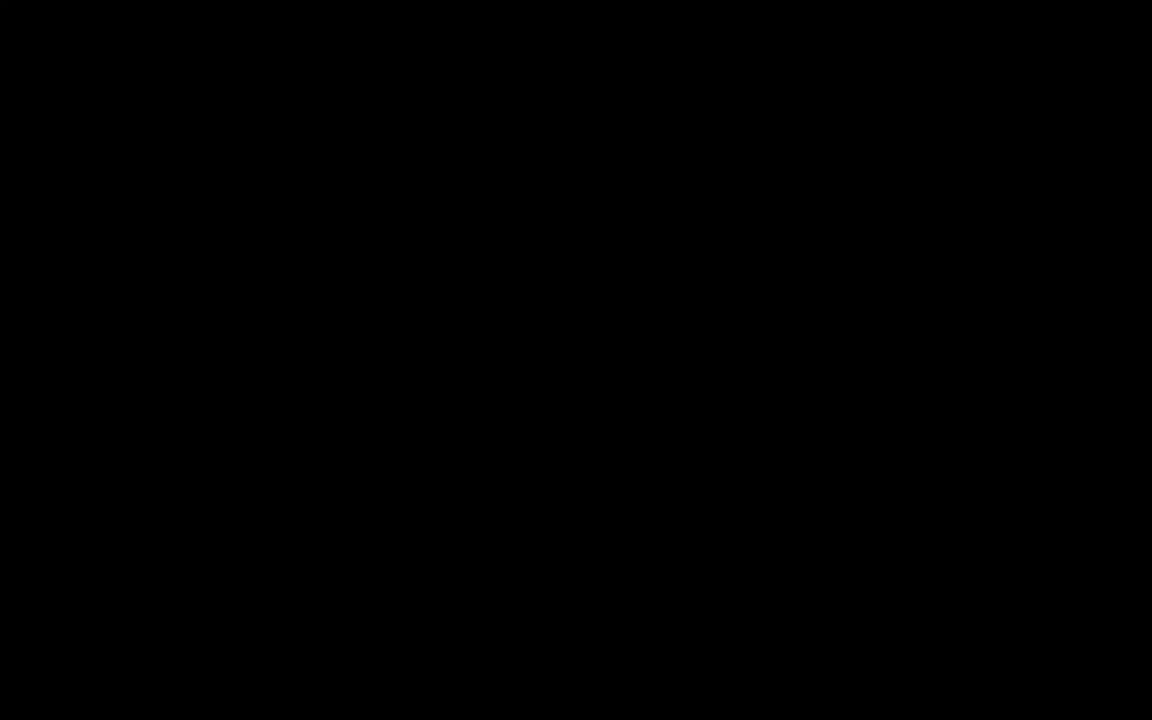